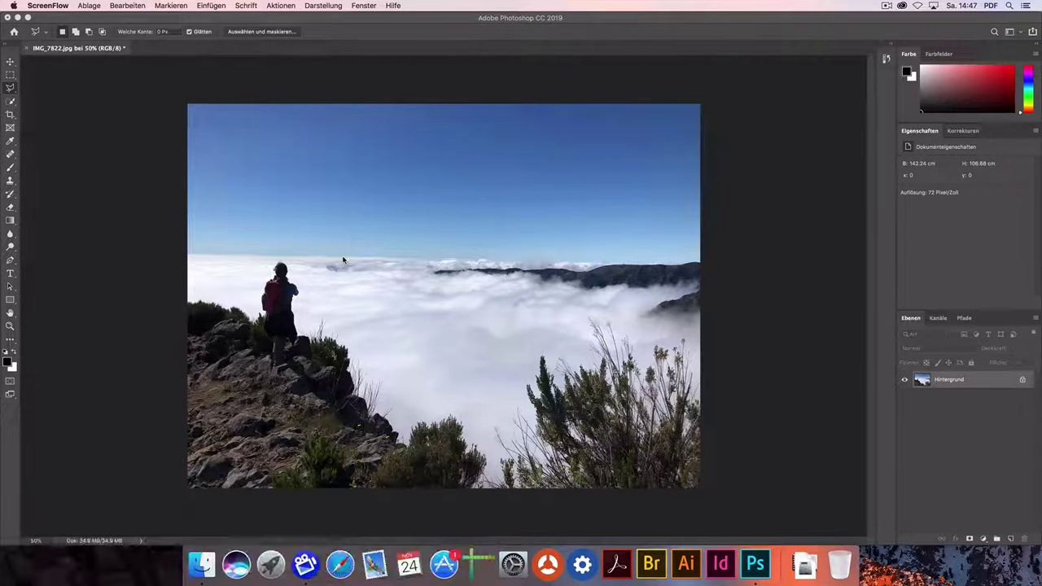
Trace a closed polygonal lasso selection around the shrubs in the photo's lower-right corner.
{"action": "left_click", "coordinate": [502, 504]}
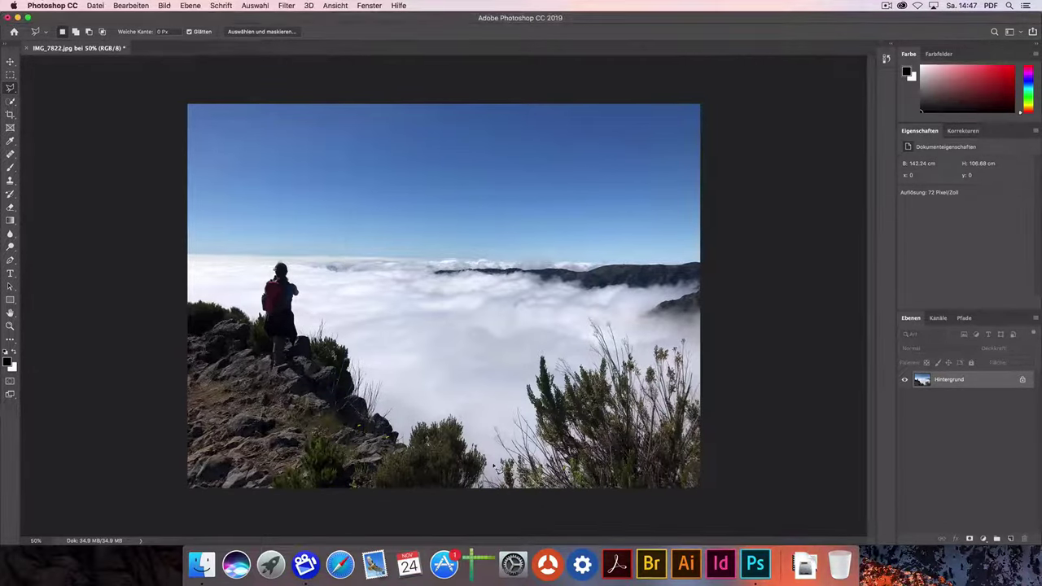
{"action": "mouse_move", "coordinate": [490, 463]}
{"action": "left_mouse_down"}
{"action": "mouse_move", "coordinate": [499, 410]}
{"action": "mouse_move", "coordinate": [639, 324]}
{"action": "mouse_move", "coordinate": [714, 345]}
{"action": "mouse_move", "coordinate": [727, 419]}
{"action": "mouse_move", "coordinate": [723, 482]}
{"action": "left_mouse_up"}
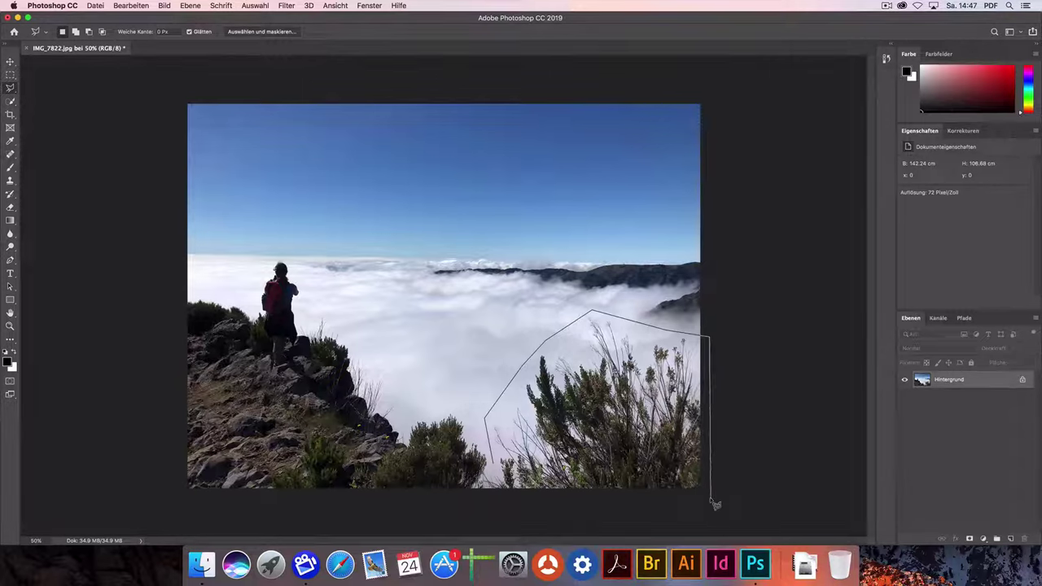
{"action": "left_click", "coordinate": [710, 499]}
{"action": "left_click", "coordinate": [493, 496]}
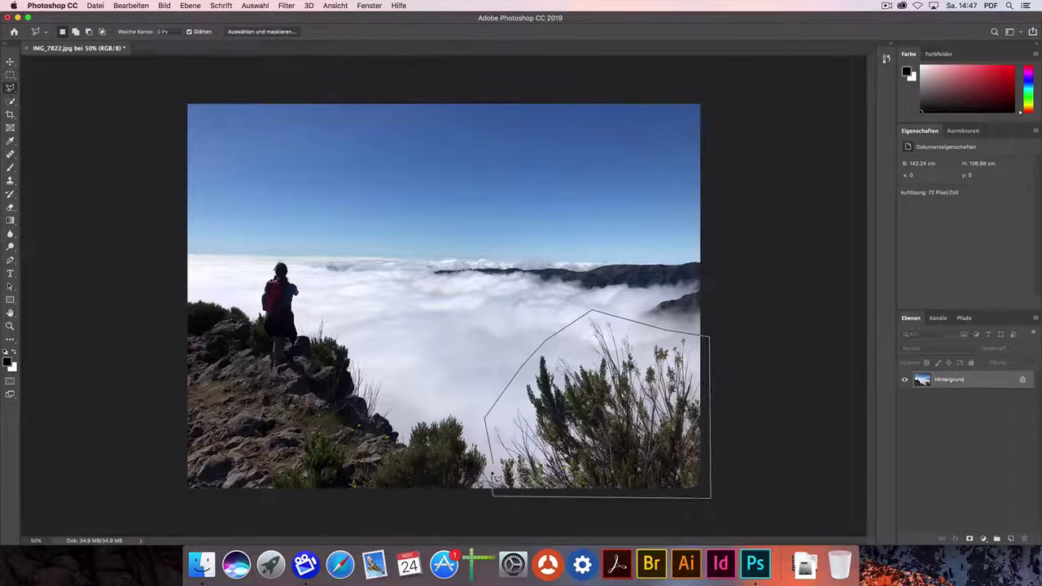
{"action": "double_click", "coordinate": [494, 469]}
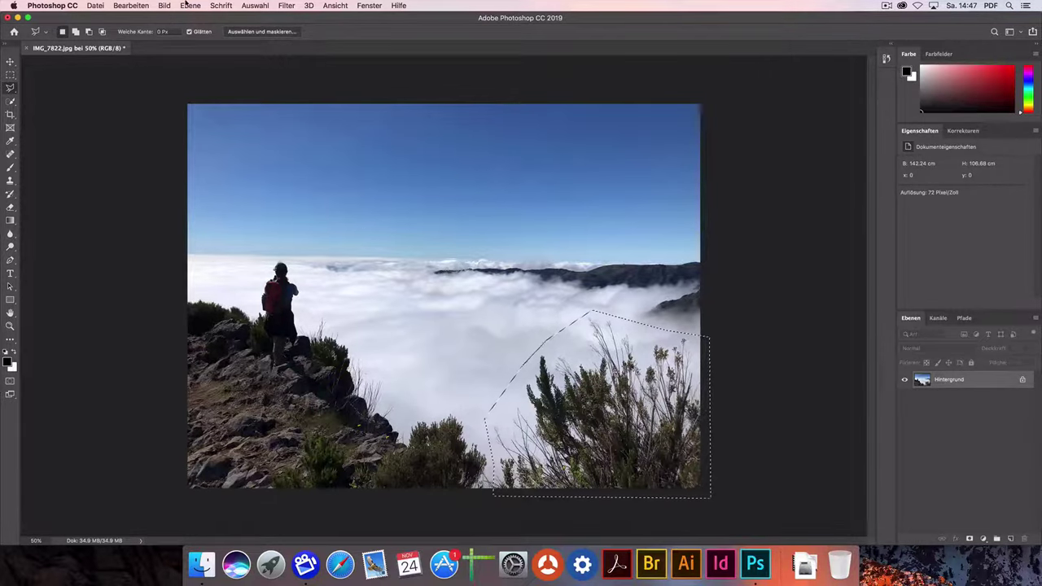
{"action": "left_click", "coordinate": [131, 6]}
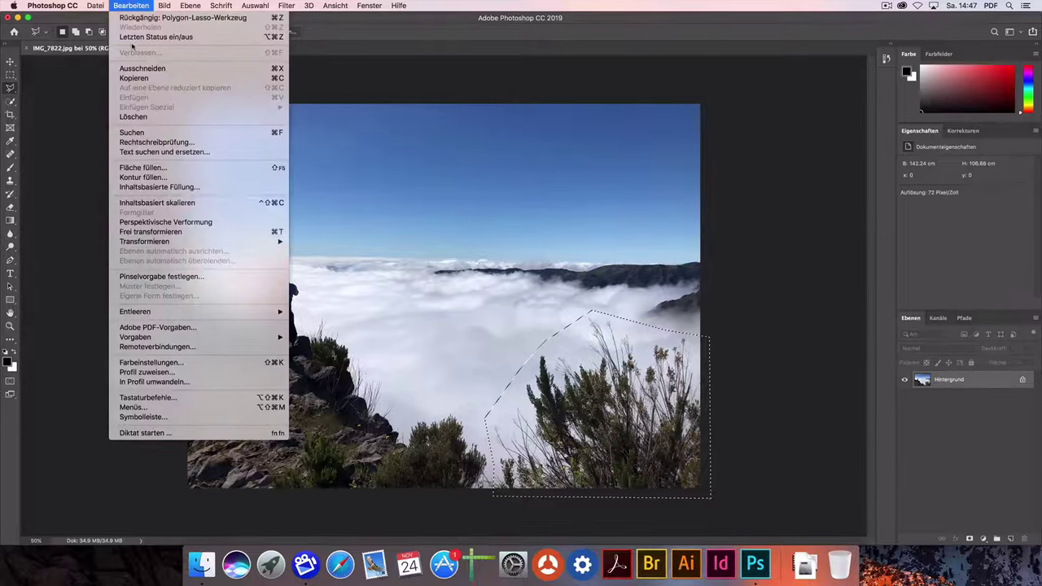
{"action": "left_click", "coordinate": [169, 169]}
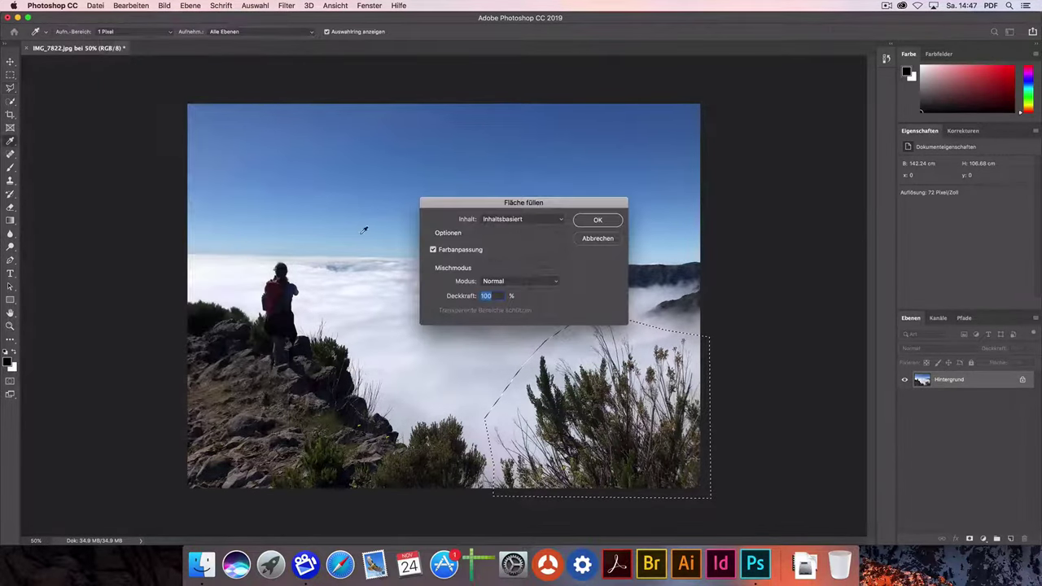
{"action": "left_click", "coordinate": [593, 221]}
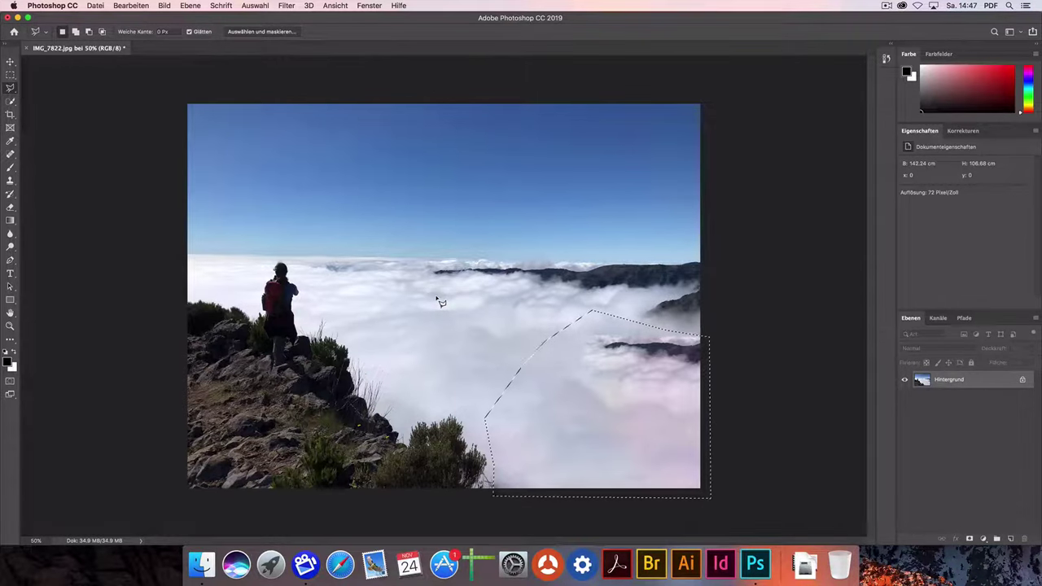
{"action": "key", "text": "super+z"}
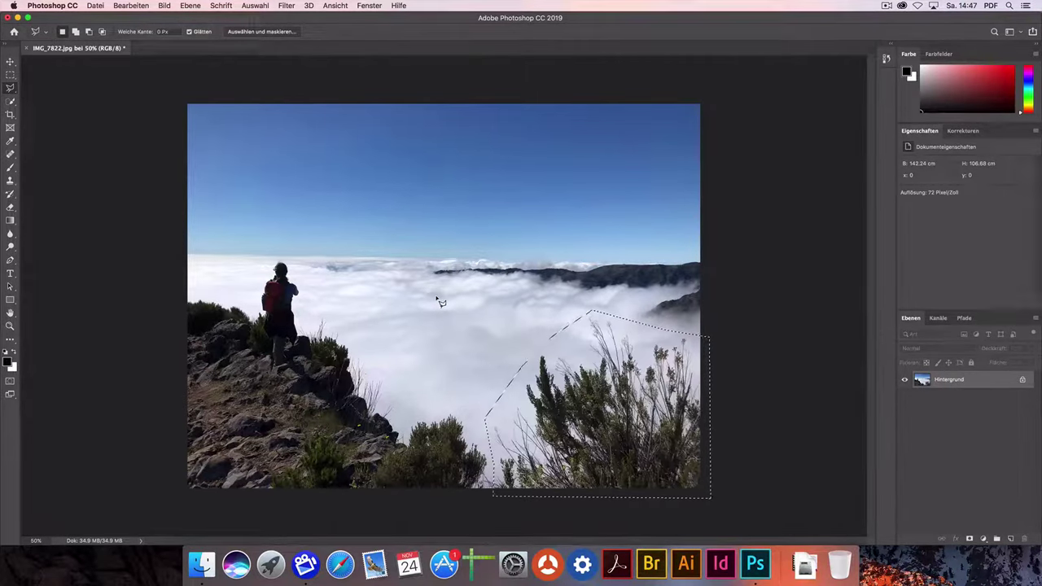
Start Inhaltsbasierte Füllung and paint the distant mountain ridge out of the green sampling area.
{"action": "left_click", "coordinate": [129, 6]}
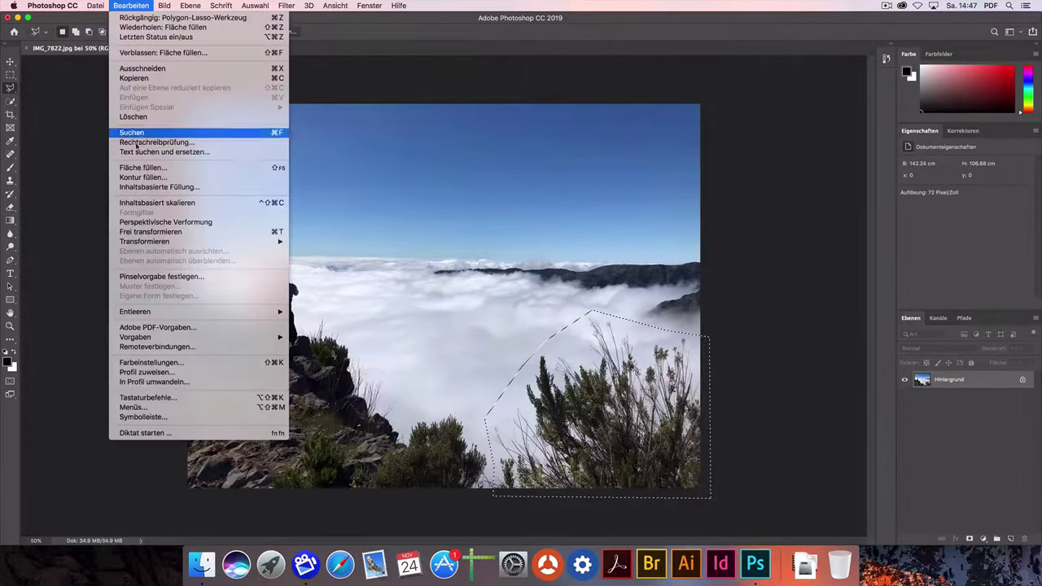
{"action": "left_click", "coordinate": [141, 188]}
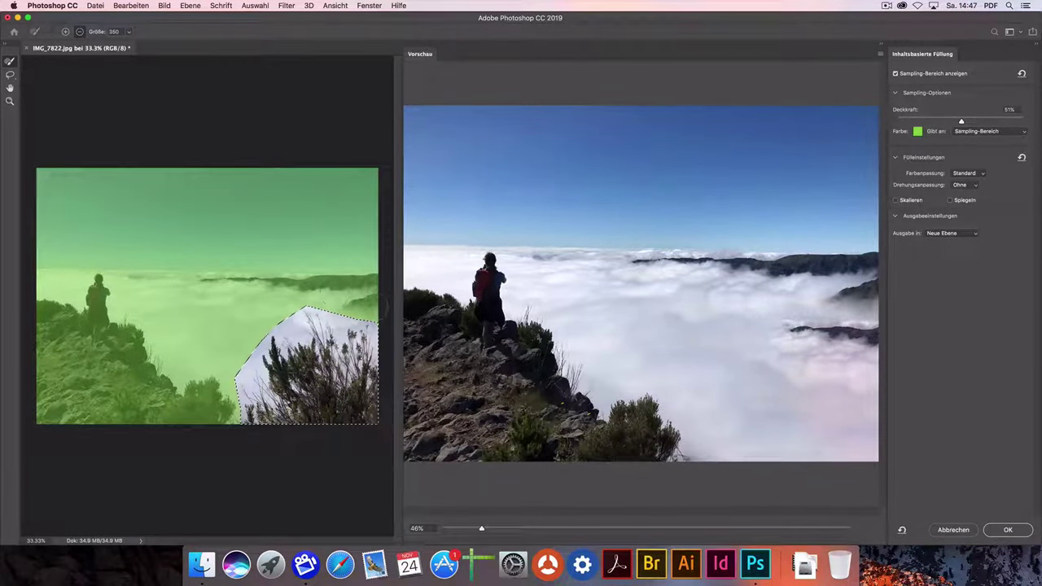
{"action": "mouse_move", "coordinate": [380, 305]}
{"action": "left_mouse_down"}
{"action": "mouse_move", "coordinate": [341, 301]}
{"action": "mouse_move", "coordinate": [326, 279]}
{"action": "mouse_move", "coordinate": [192, 279]}
{"action": "left_mouse_up"}
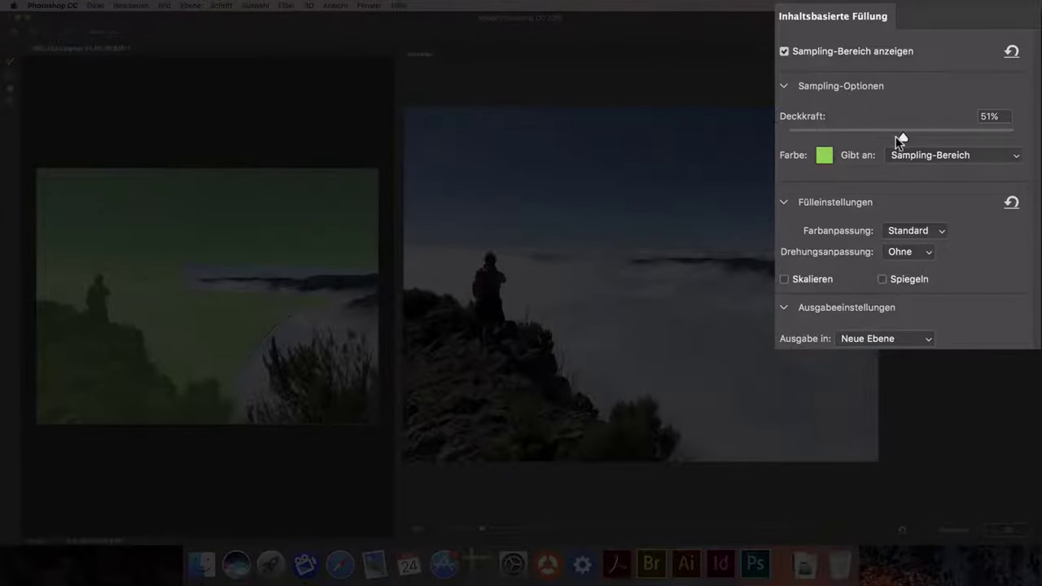
Set the sampling overlay Deckkraft to 50%, leave Farbe unchanged, and review the Farbanpassung options.
{"action": "left_click_drag", "start_coordinate": [900, 137], "coordinate": [878, 136]}
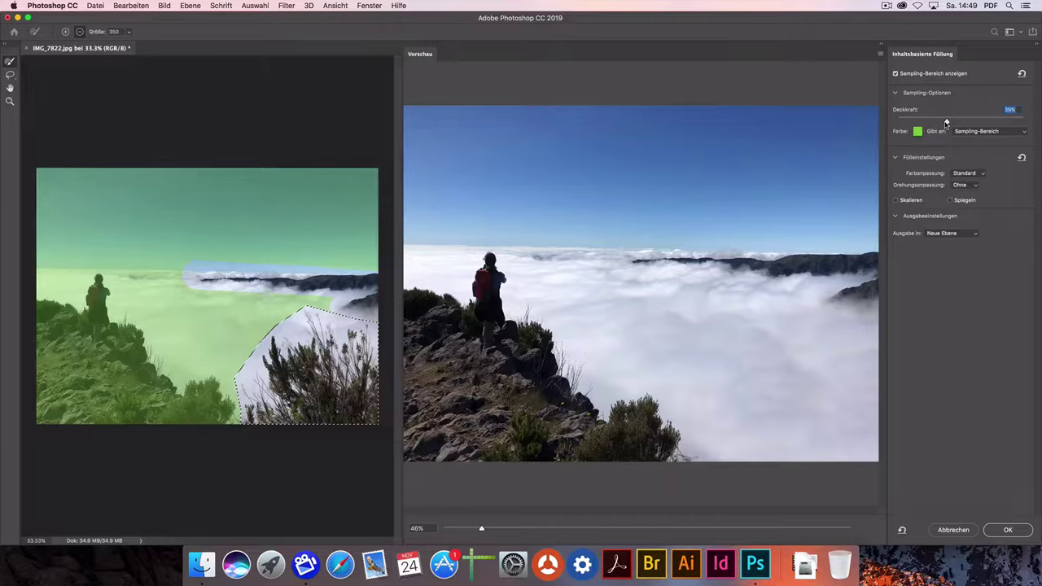
{"action": "left_click_drag", "start_coordinate": [946, 122], "coordinate": [960, 122]}
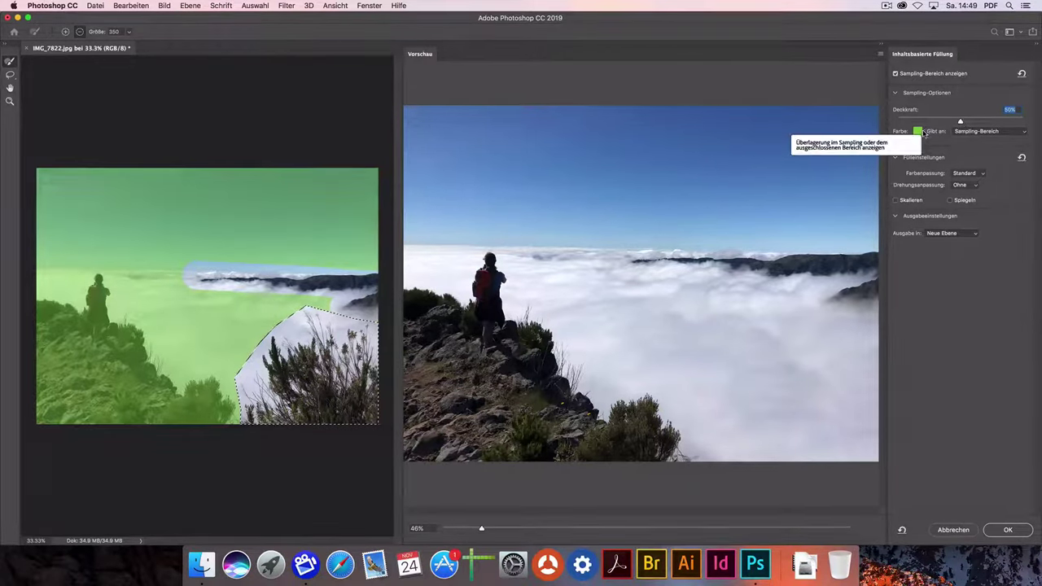
{"action": "left_click", "coordinate": [918, 131]}
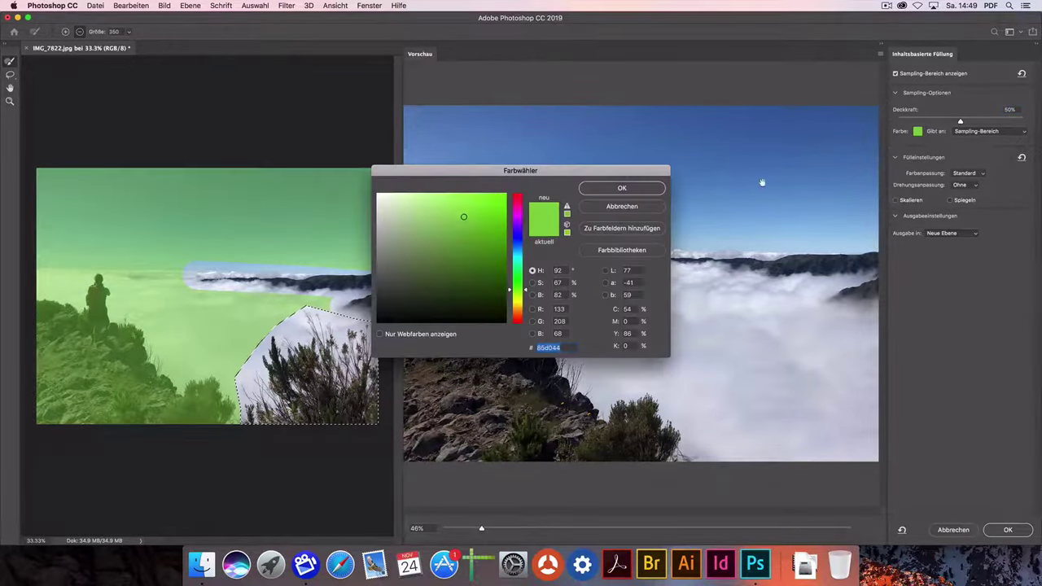
{"action": "left_click", "coordinate": [607, 209]}
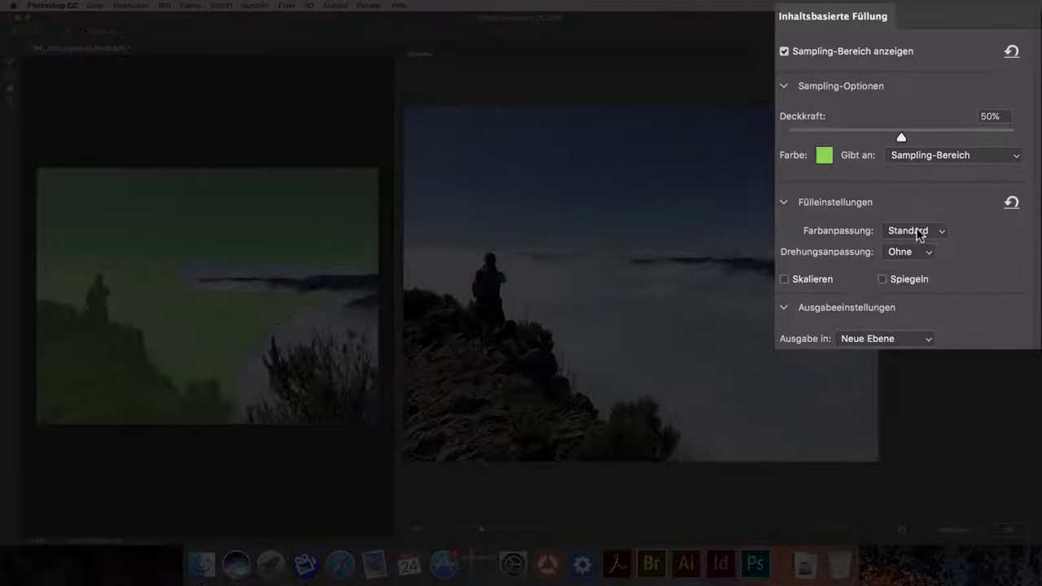
{"action": "left_click", "coordinate": [917, 232]}
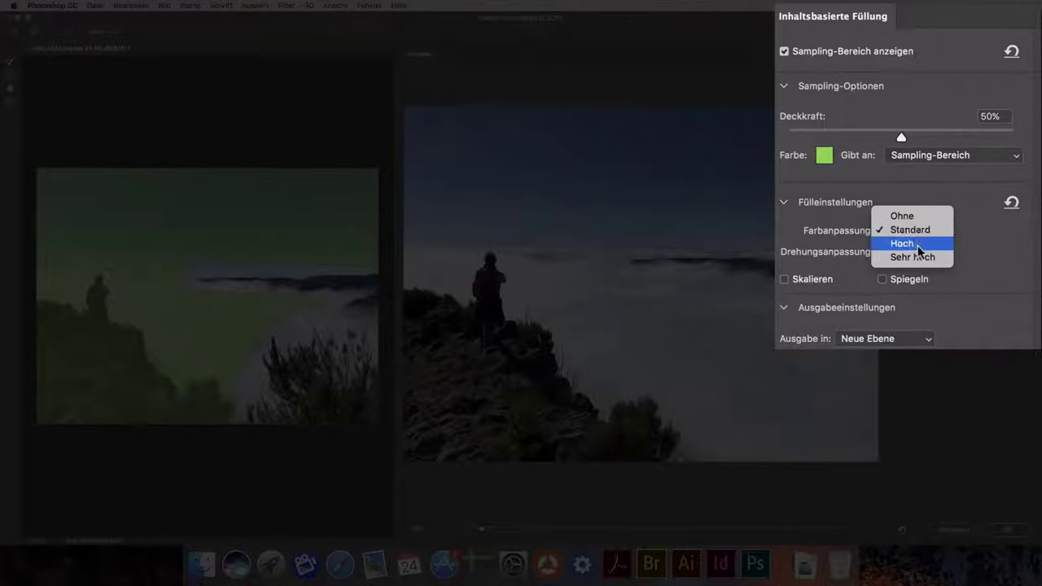
{"action": "left_click", "coordinate": [918, 257]}
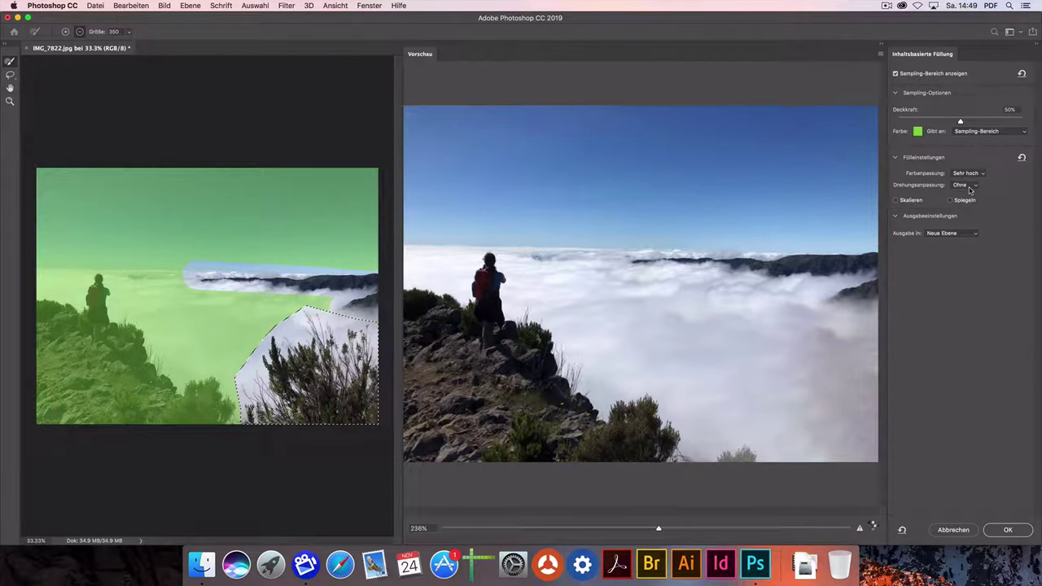
{"action": "left_click", "coordinate": [969, 174]}
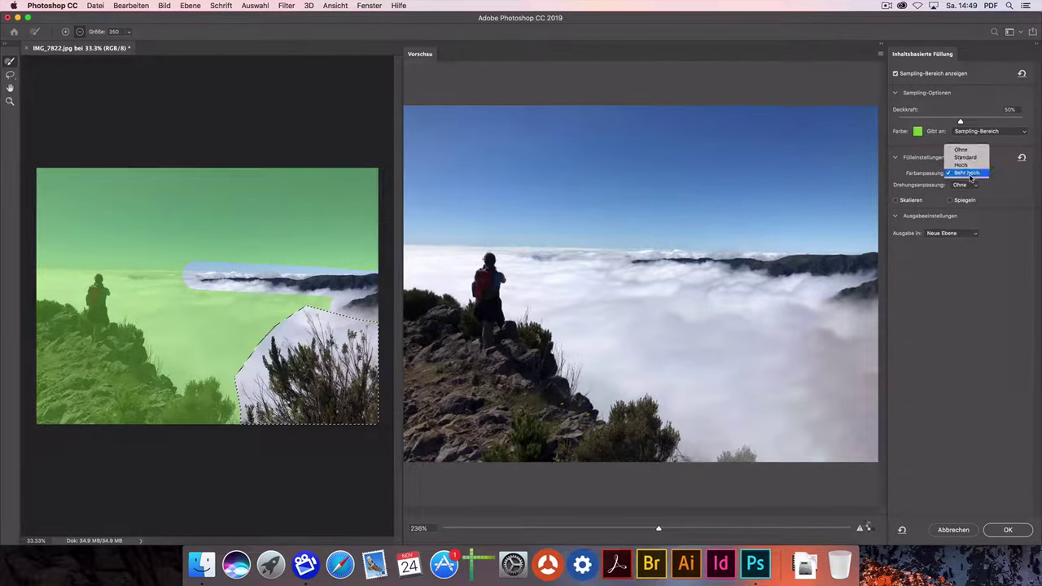
{"action": "left_click", "coordinate": [968, 155]}
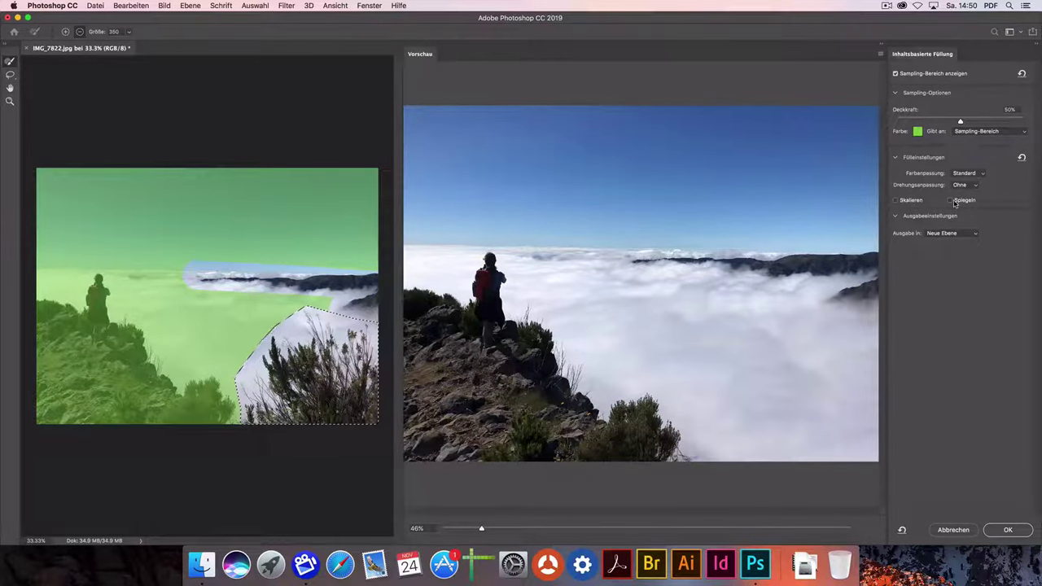
{"action": "mouse_move", "coordinate": [950, 200]}
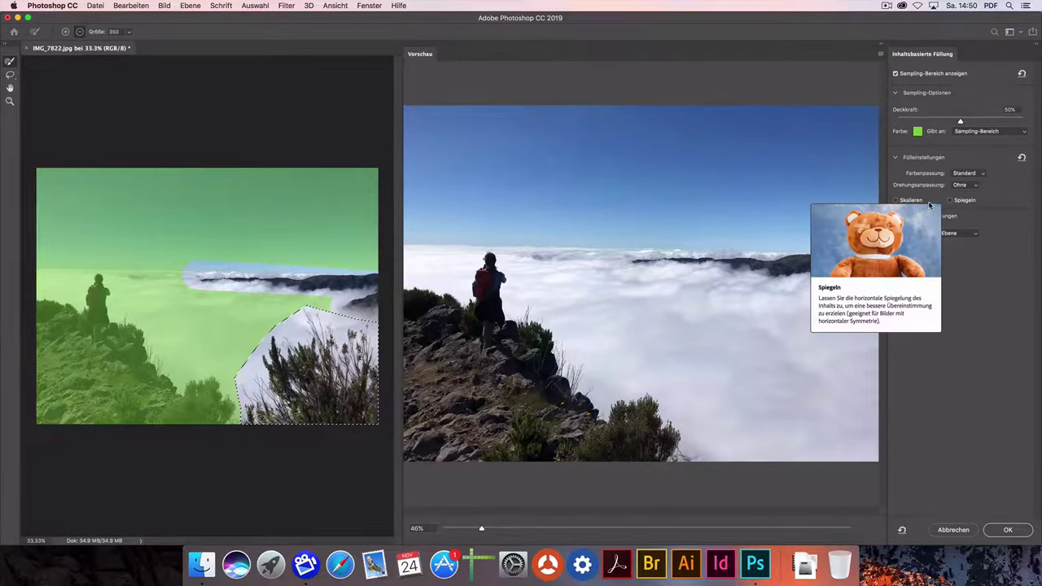
{"action": "left_click", "coordinate": [934, 233]}
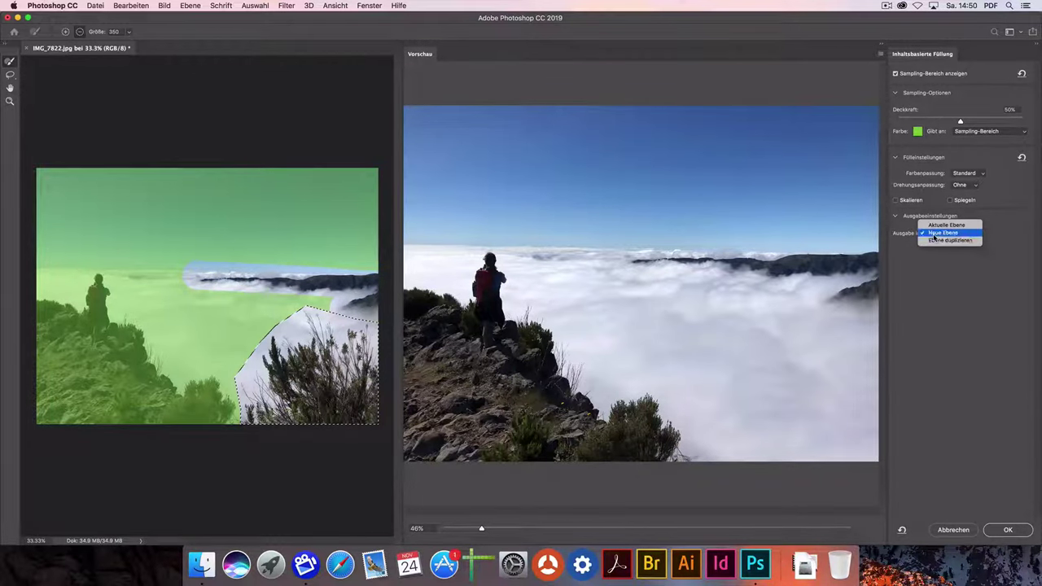
{"action": "left_click", "coordinate": [934, 234]}
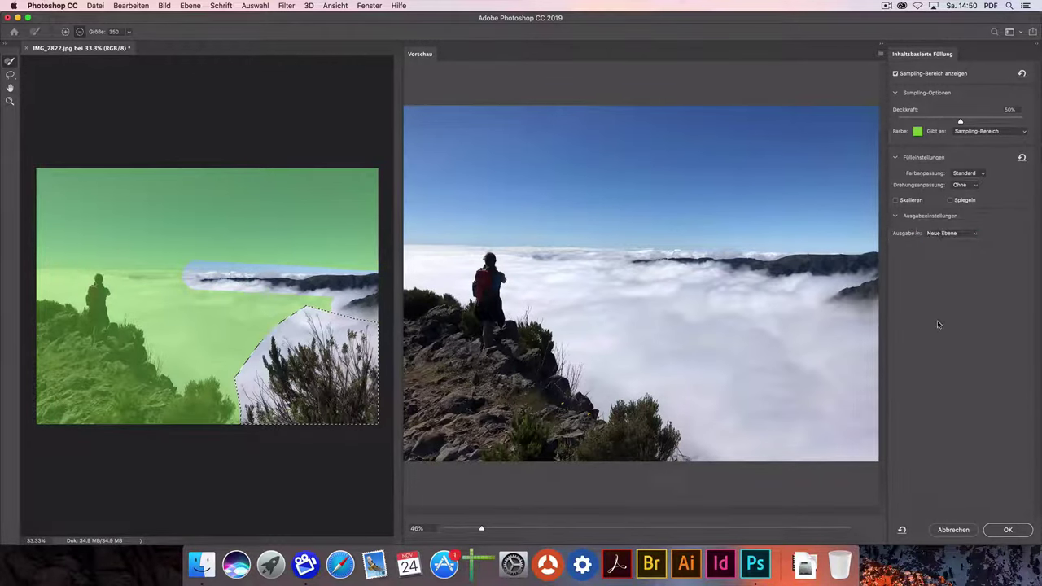
Apply the fill as a new Hintergrund Kopie layer and clear the selection with Auswahl aufheben.
{"action": "left_click", "coordinate": [1007, 530]}
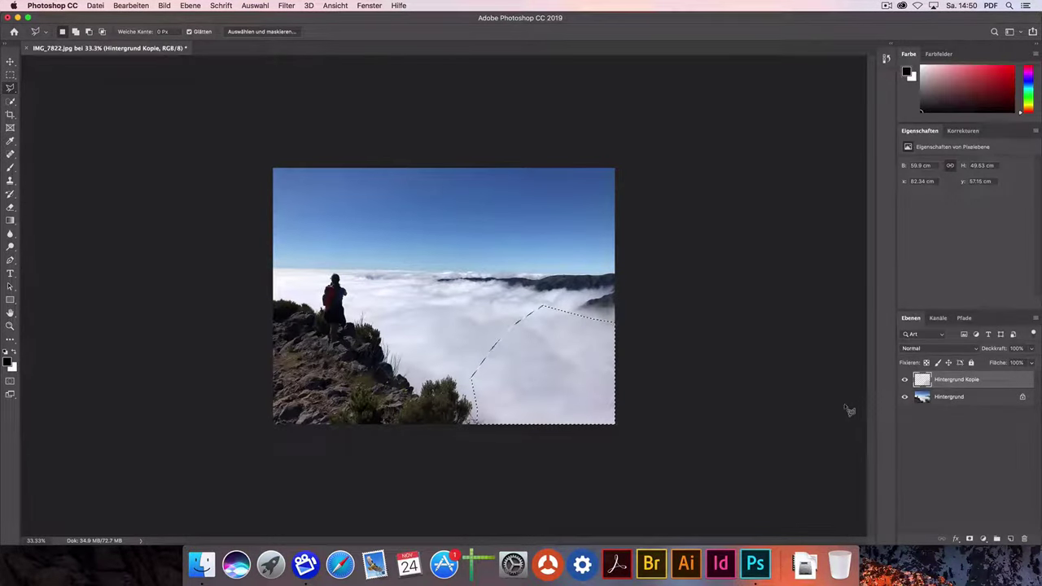
{"action": "left_click", "coordinate": [255, 5]}
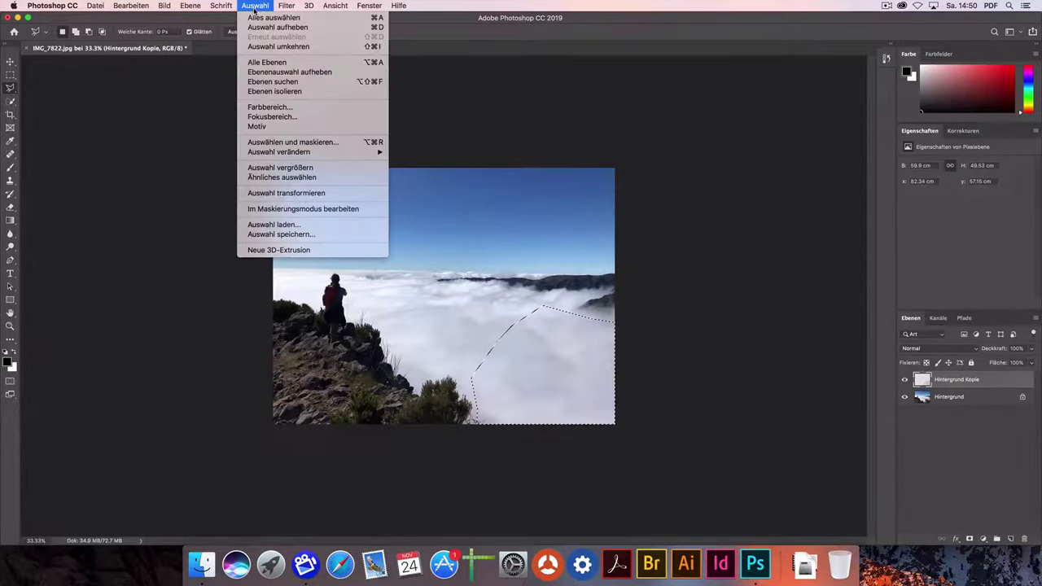
{"action": "left_click", "coordinate": [257, 26]}
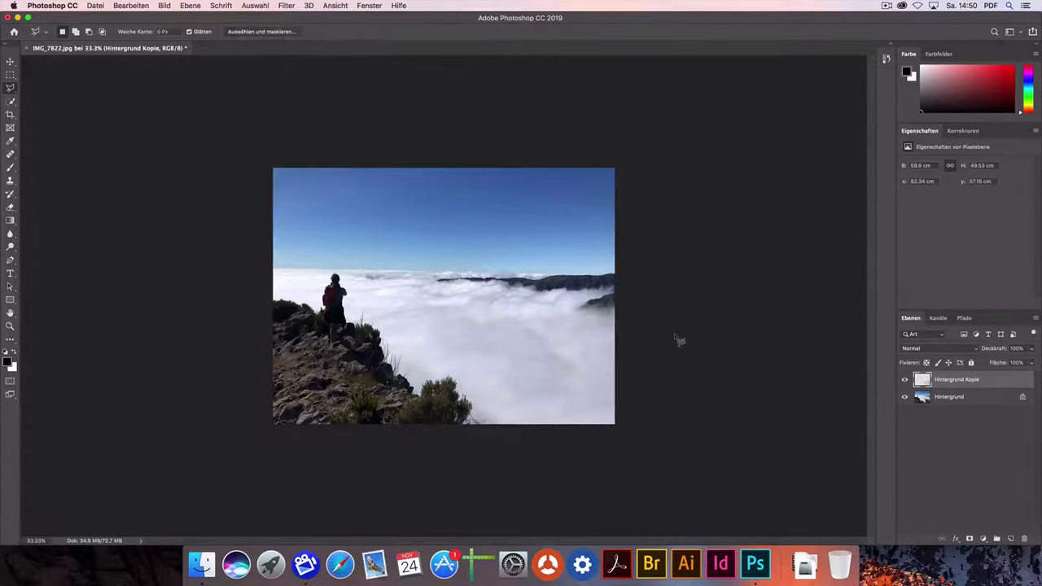
Toggle the Hintergrund Kopie layer's visibility to compare before and after, leaving it visible.
{"action": "left_click", "coordinate": [904, 380]}
{"action": "left_click", "coordinate": [904, 380]}
{"action": "left_click", "coordinate": [904, 380]}
{"action": "left_click", "coordinate": [904, 381]}
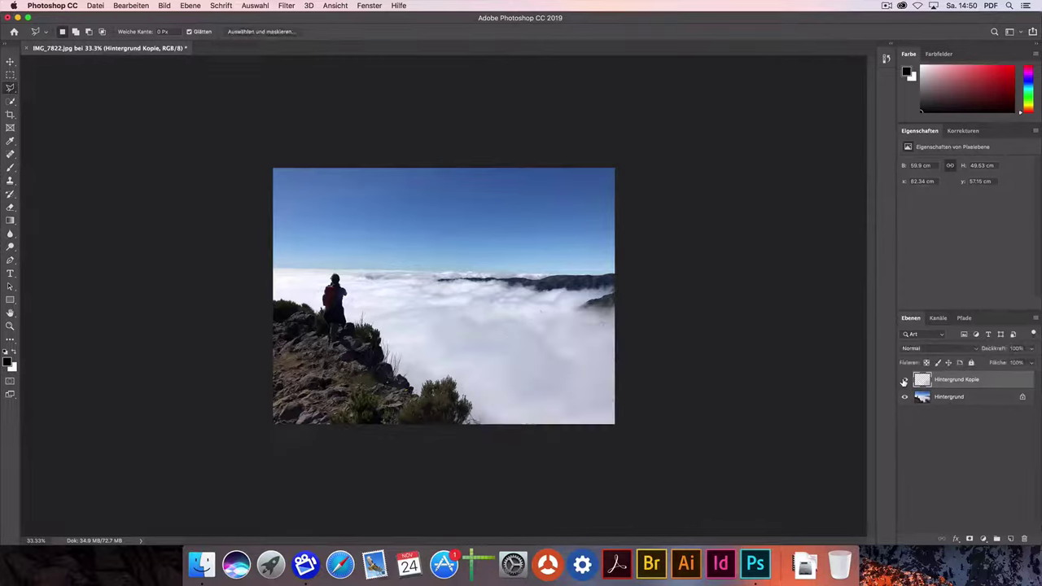